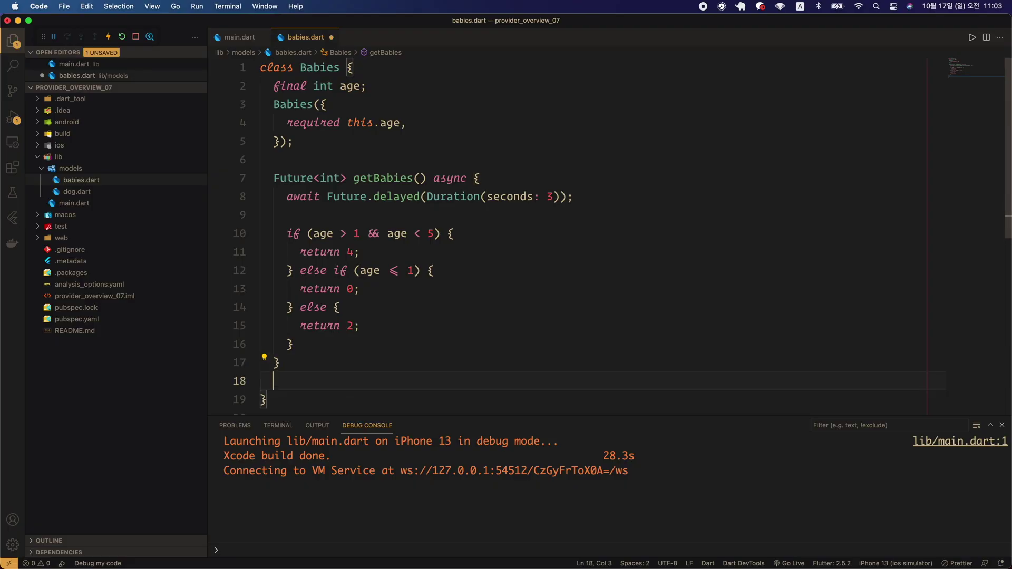
Open a new line below the getBabies method in babies.dart for the bark stream.
key(Return)
text(Stream)
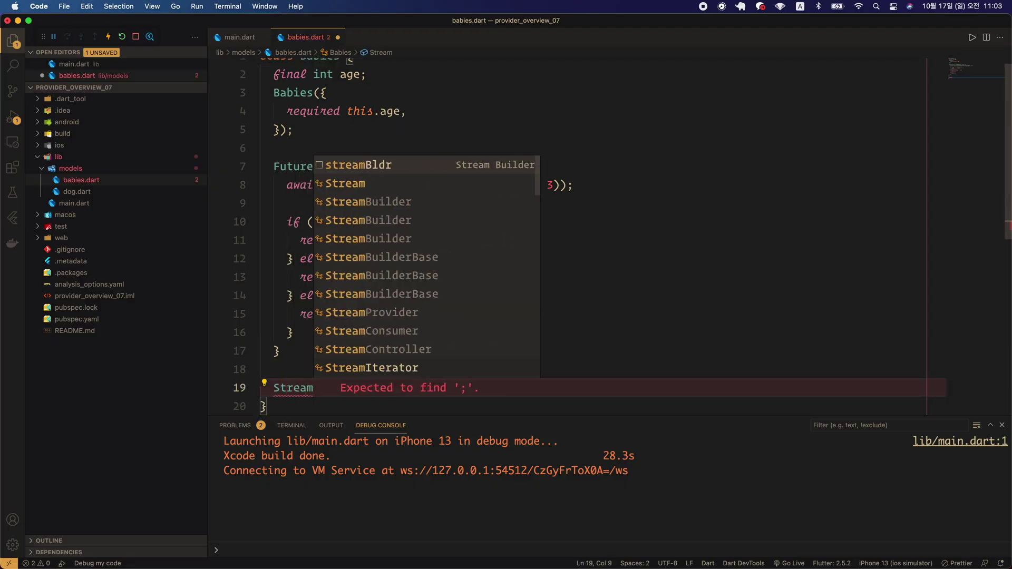
text(<String> bark()
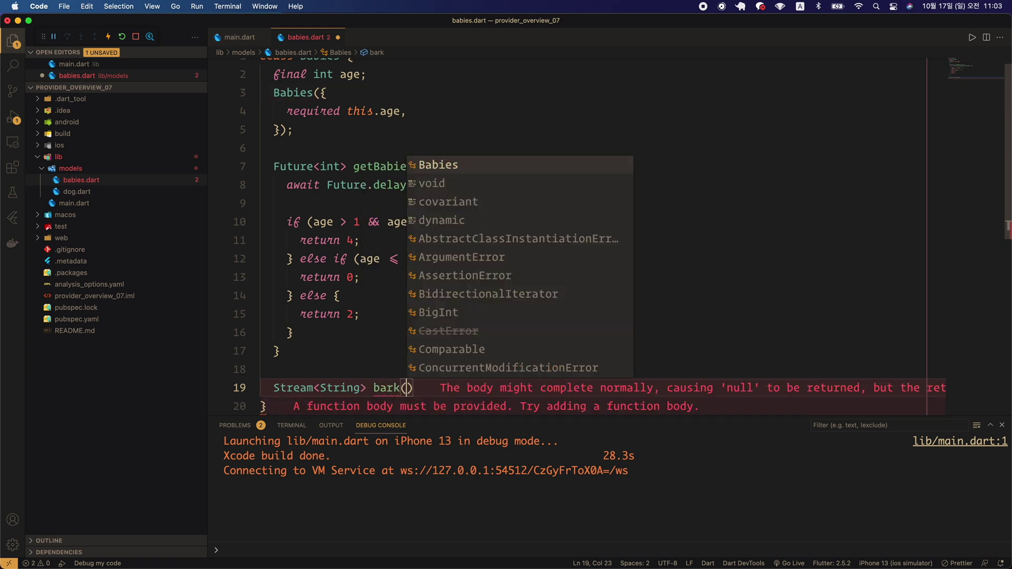
text() async* {)
Write Stream<String> bark() async* with a 2-second delayed loop yielding 'Bark $i times', and save.
key(Return)
text(fo)
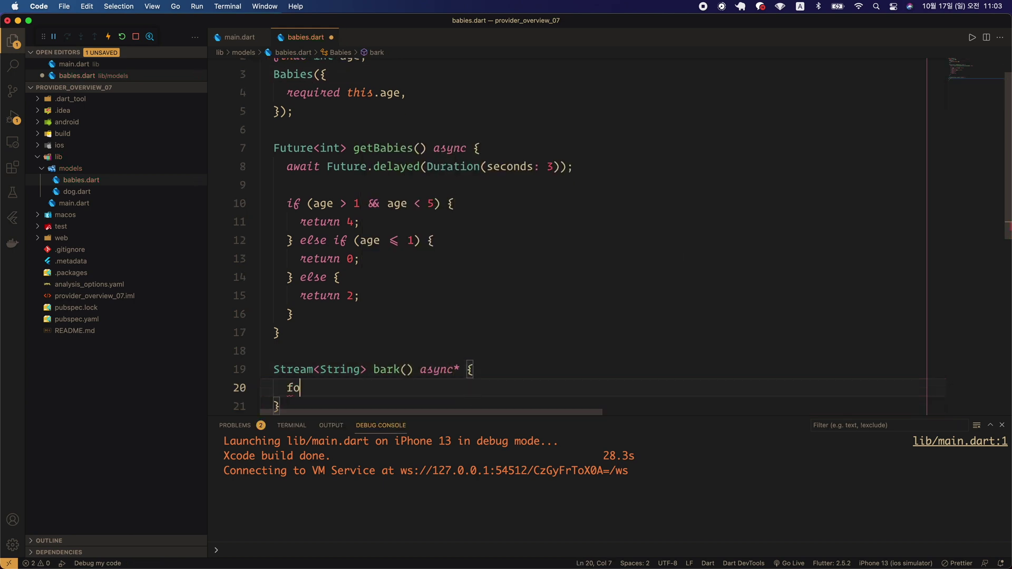
text(r (int i = 1; i < a)
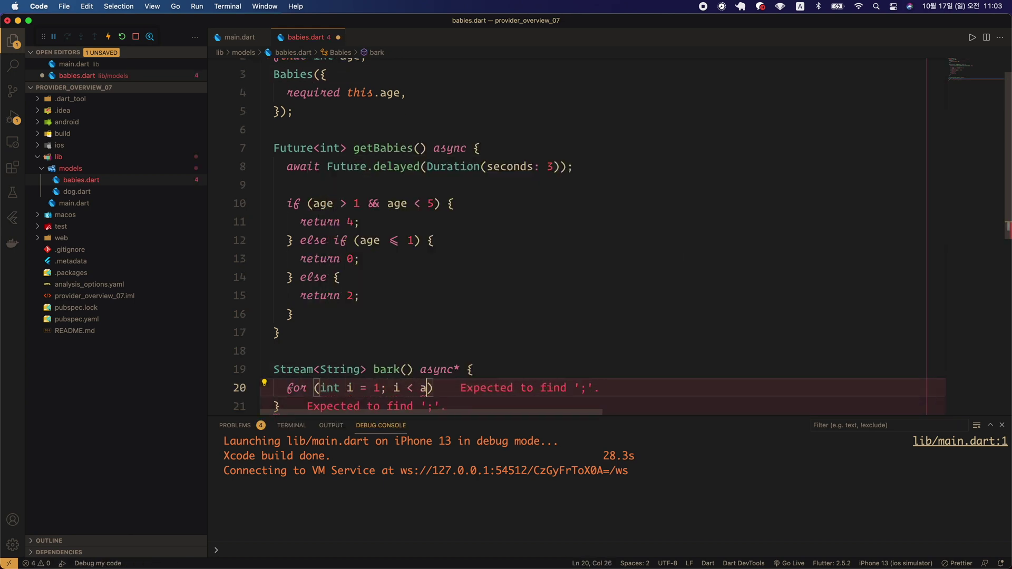
text(ge; i++) {)
key(Return)
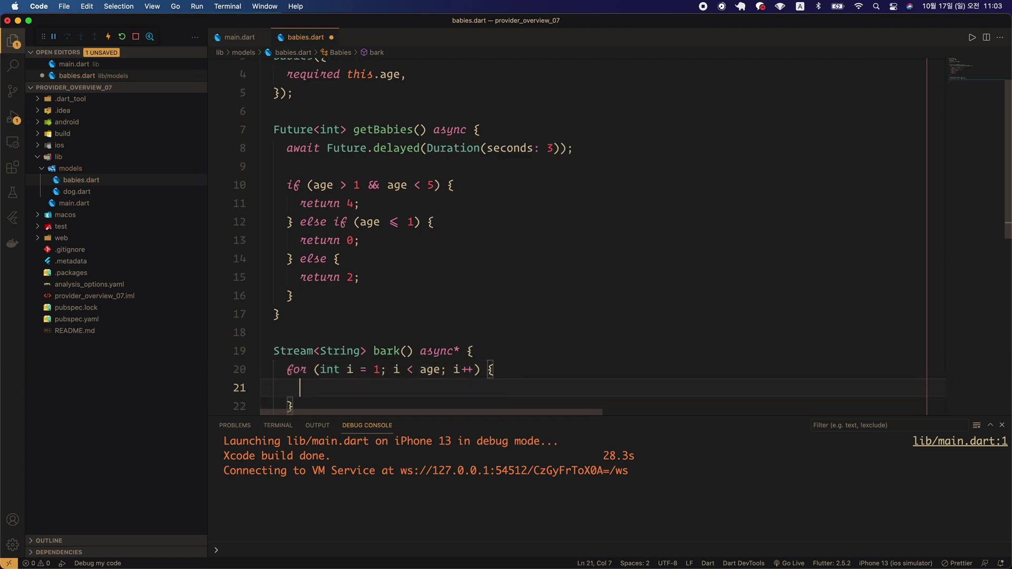
text(await Future.de)
key(Return)
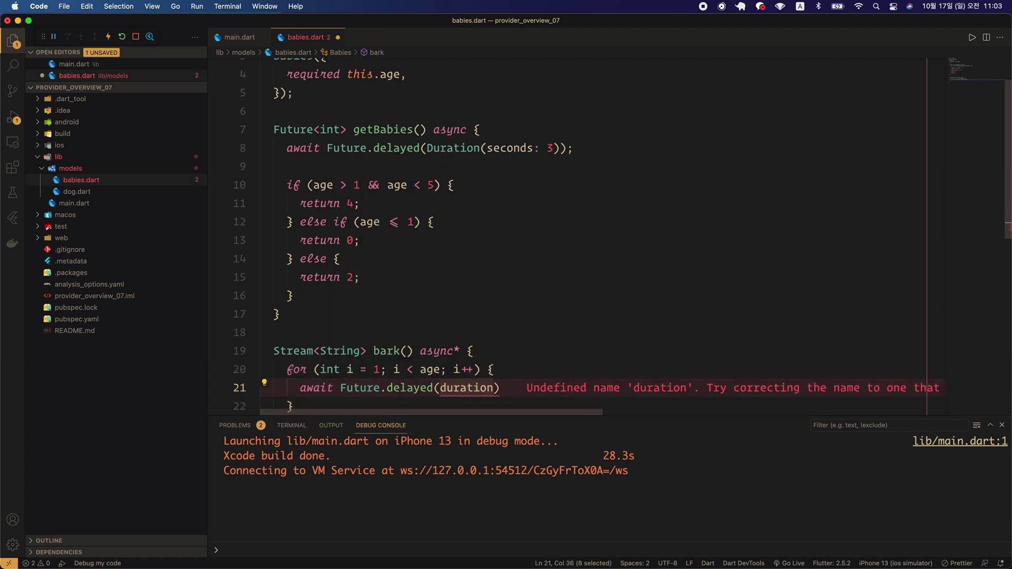
text(Dur)
key(Return)
text(sec)
key(Return)
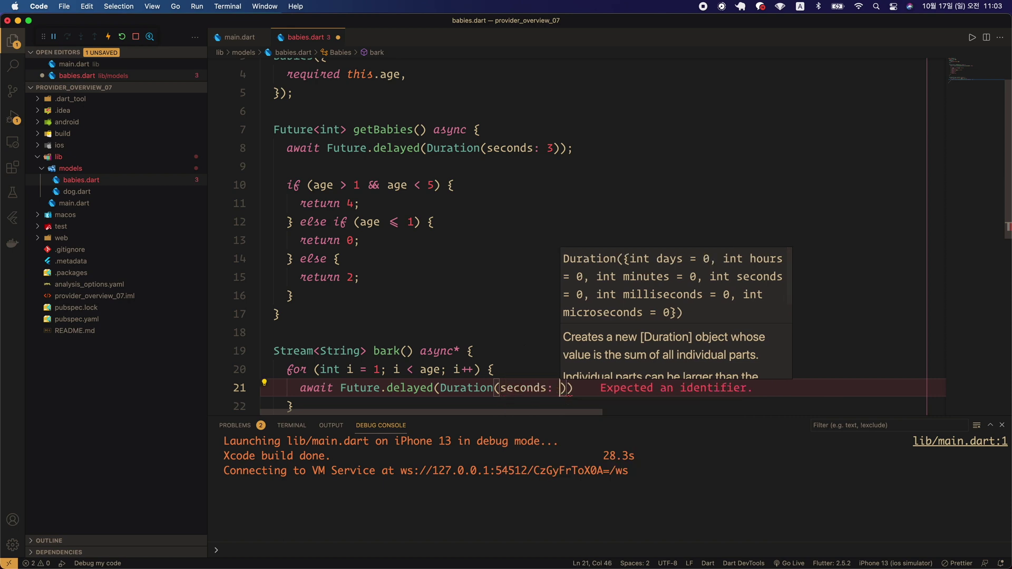
text(2)
key(End)
text(;)
key(Return)
text(Bark )
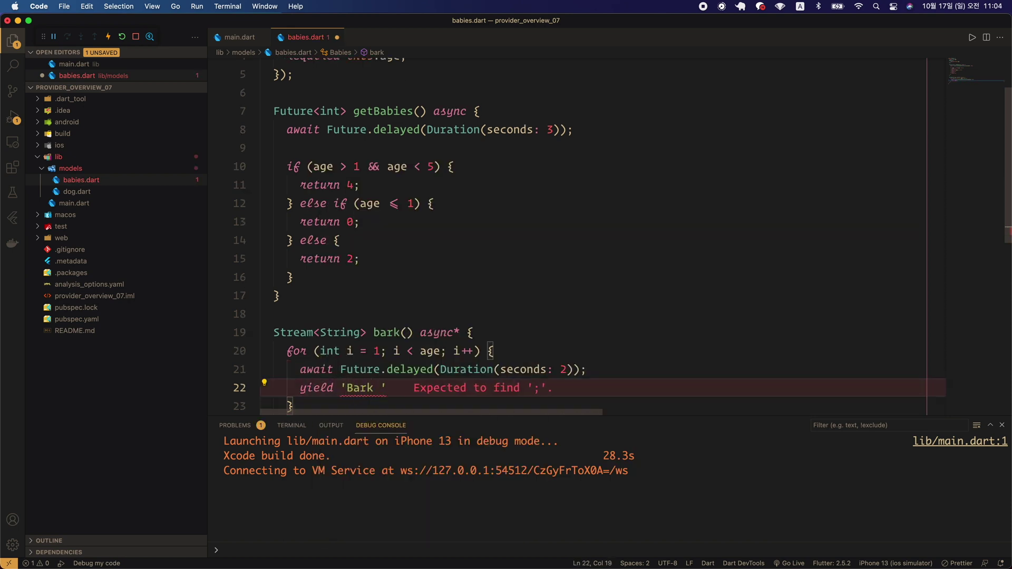
text($i times)
key(End)
text(;)
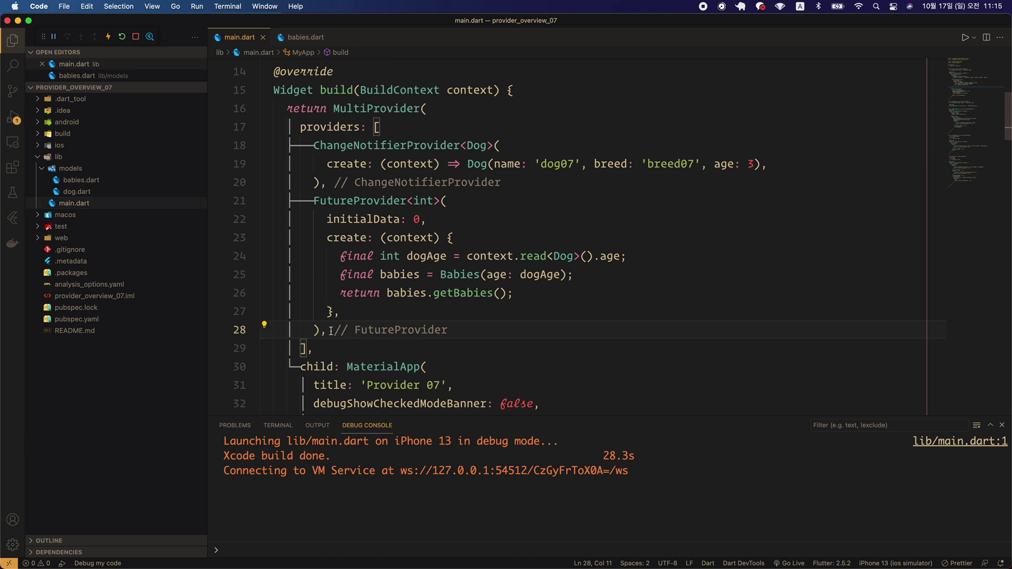
Add a StreamProvider<String> after FutureProvider whose create reads the Dog age and builds Babies(age: dogAge * 2).
key(End)
key(Return)
text(Stream)
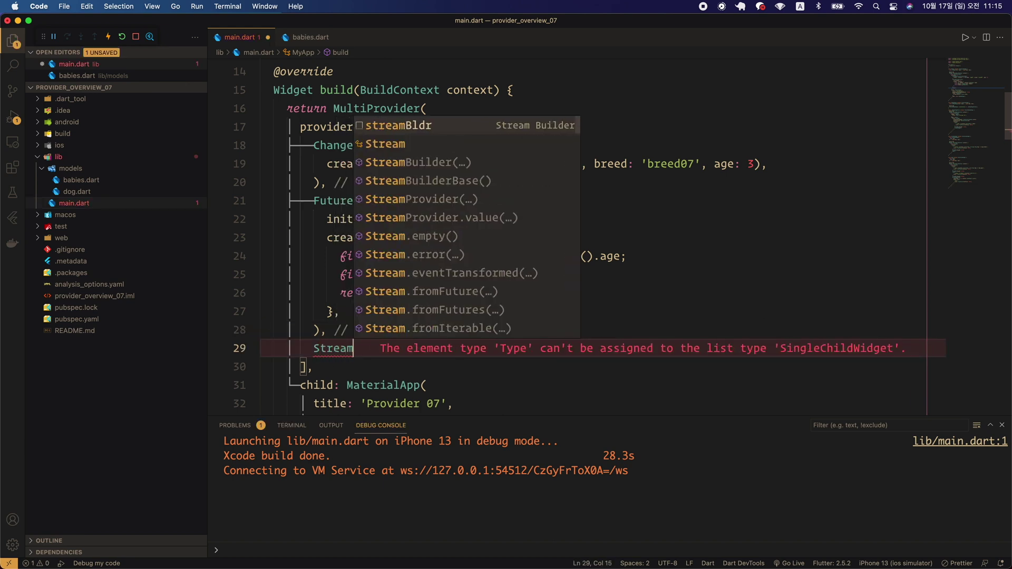
text(Provider<S)
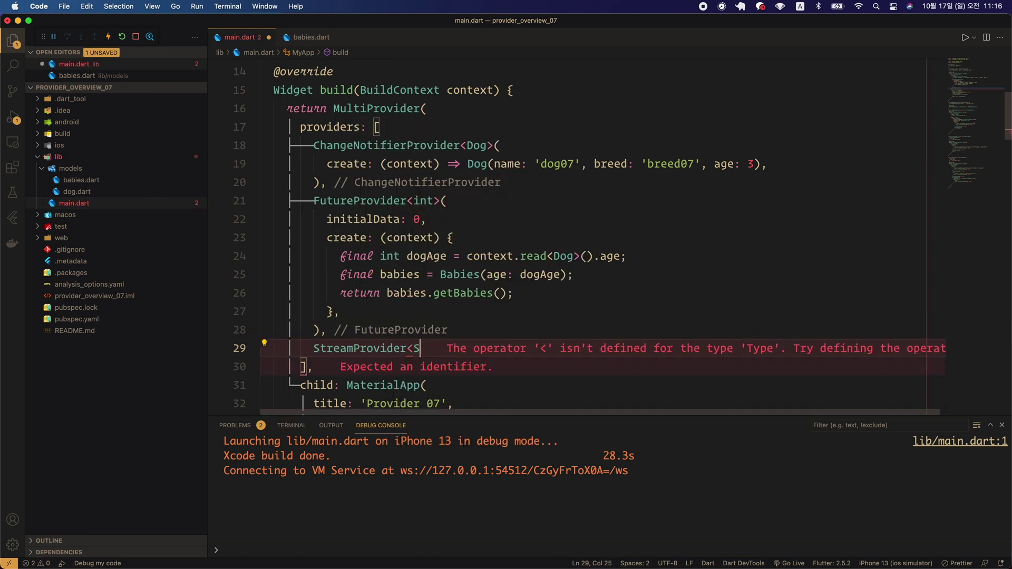
text(tring>(),)
key(Return)
text(c)
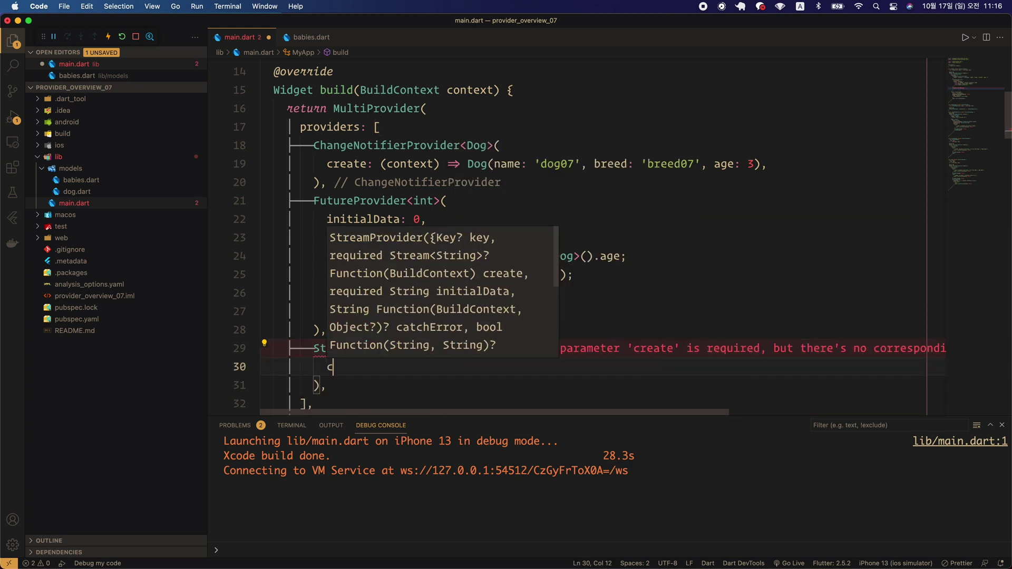
text(reat)
key(Return)
text(()
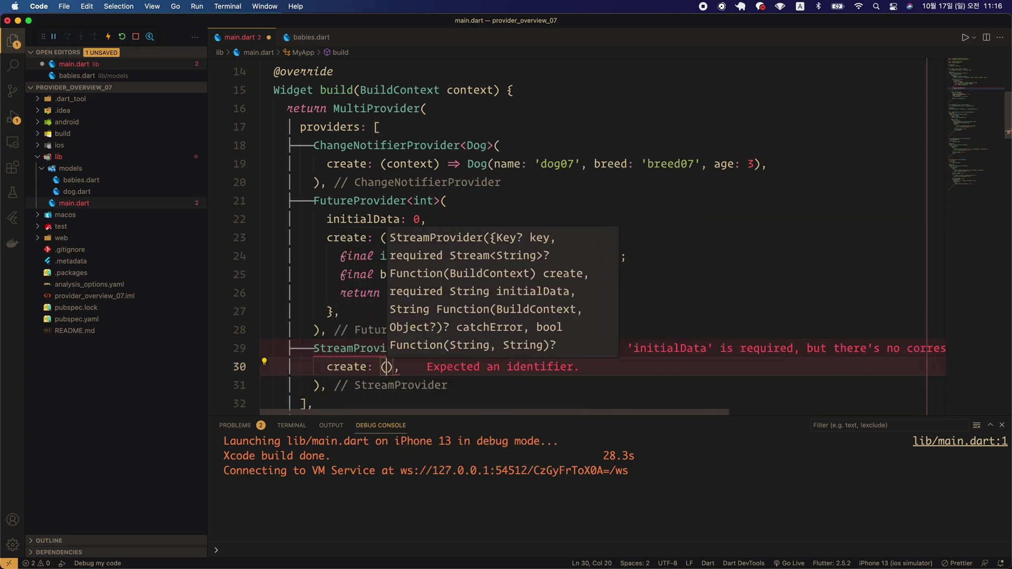
text(context) {)
key(Return)
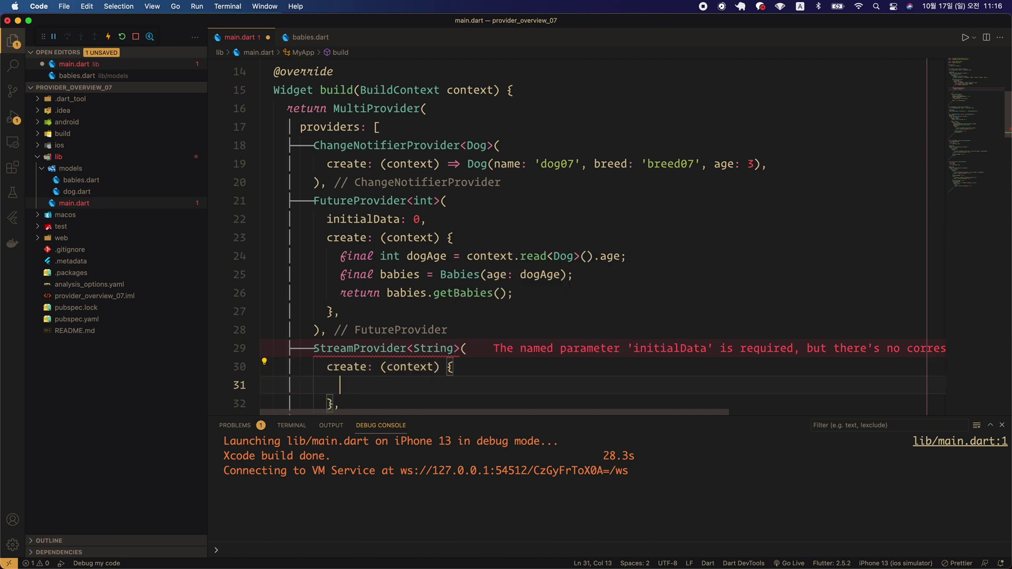
text(final int)
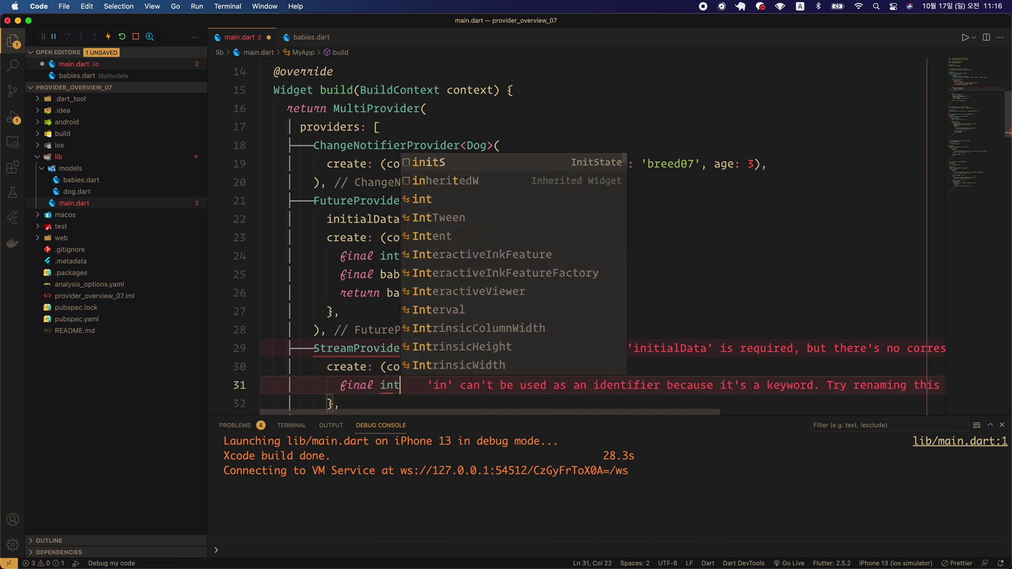
text( dogAge = )
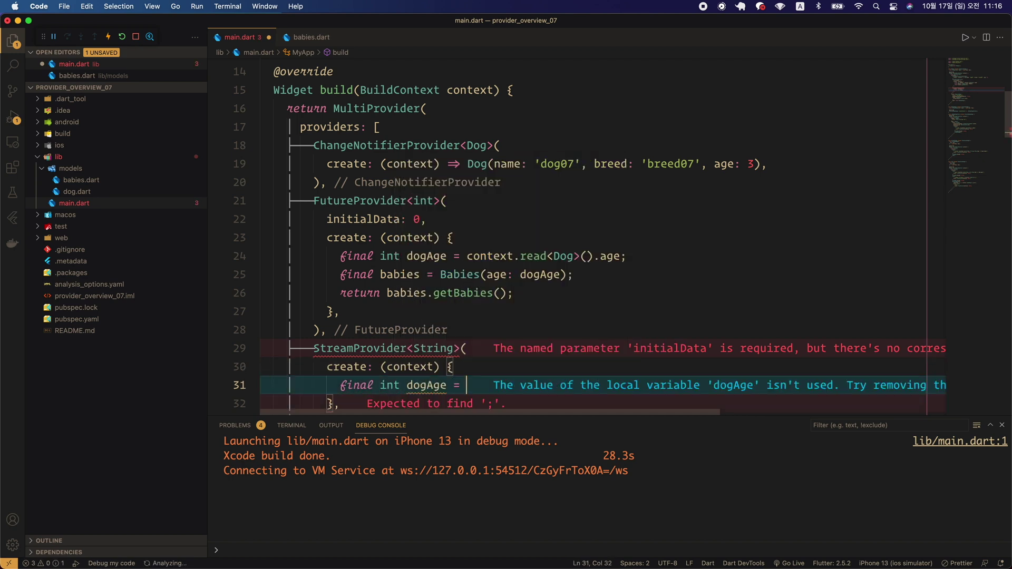
text(context)
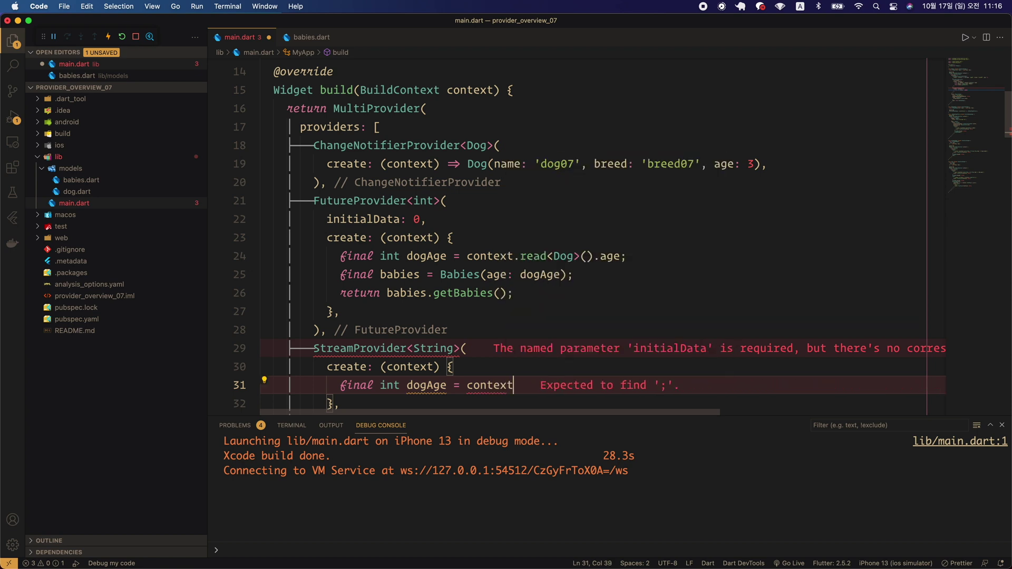
text(.read<)
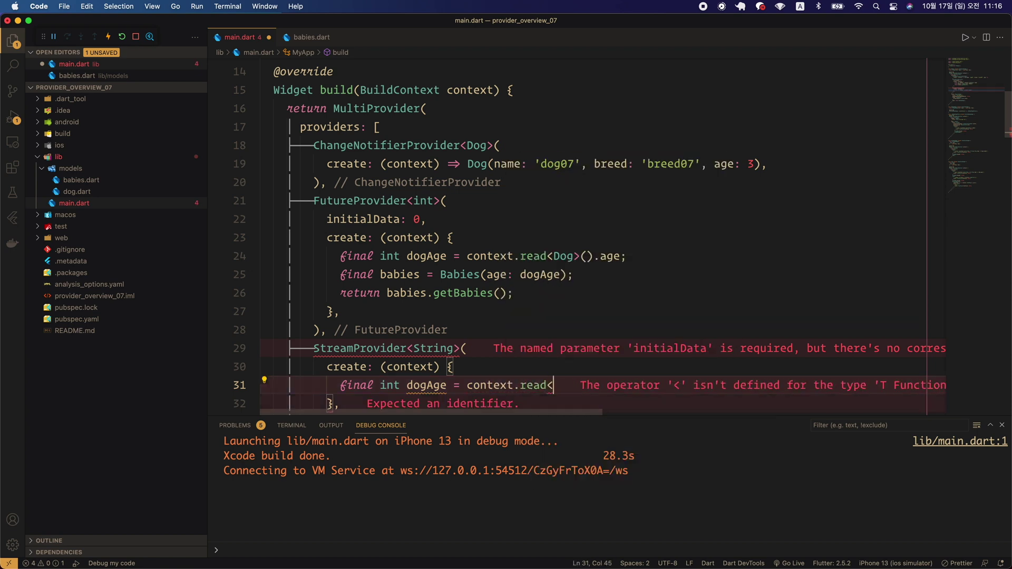
text(Dog>)
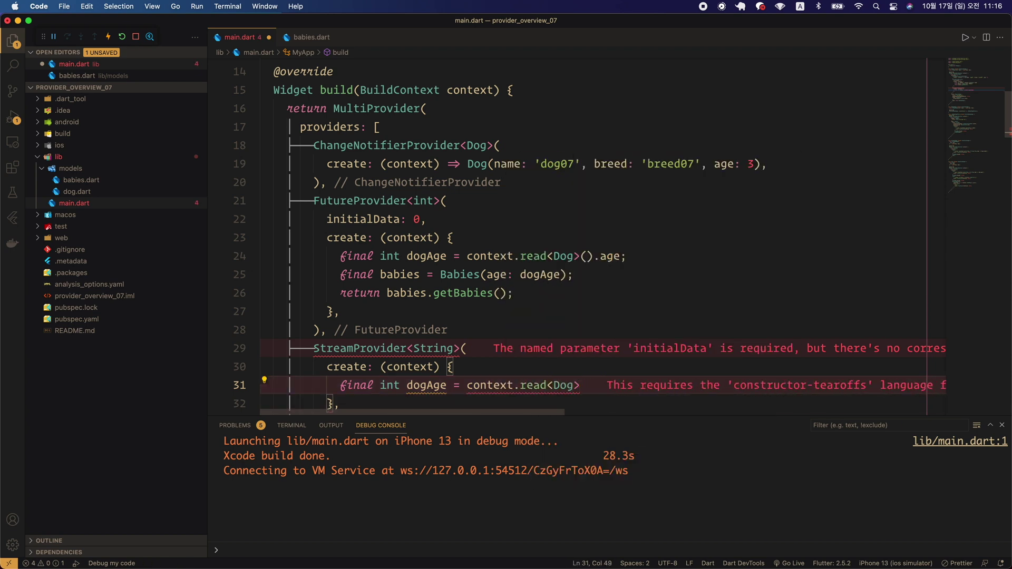
text(().age;)
key(Return)
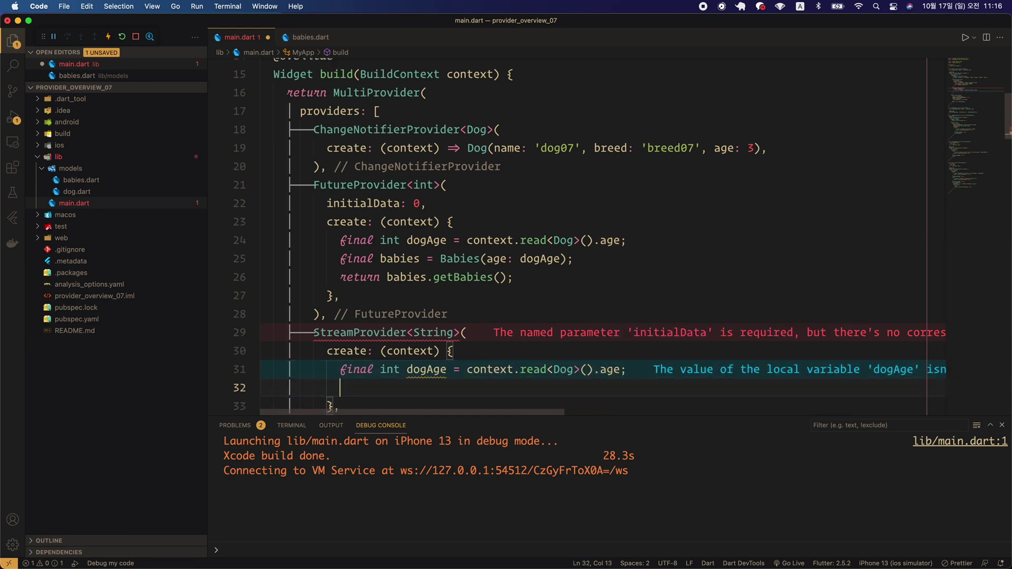
text(final babies = )
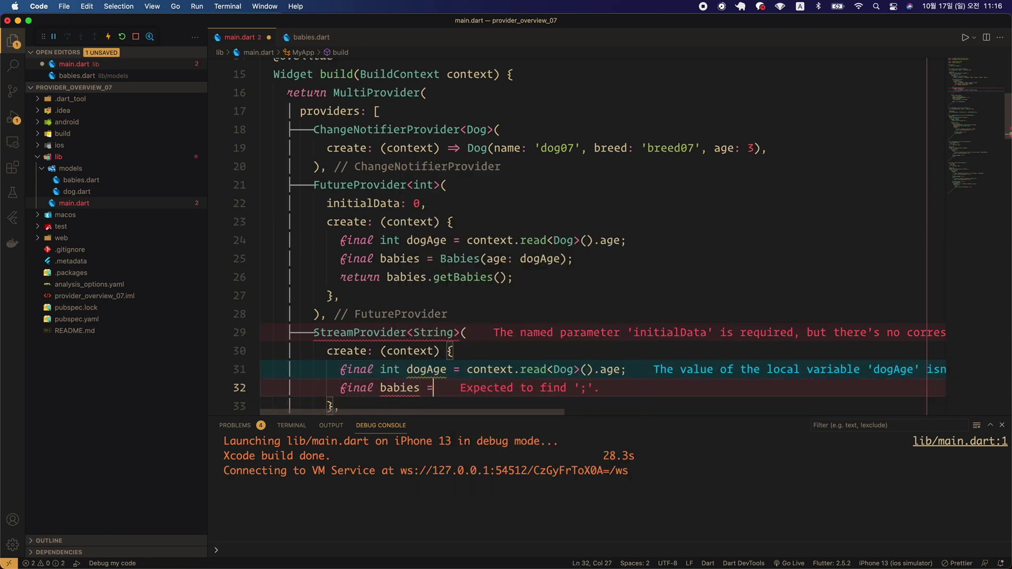
text(Ba)
key(Return)
text(do)
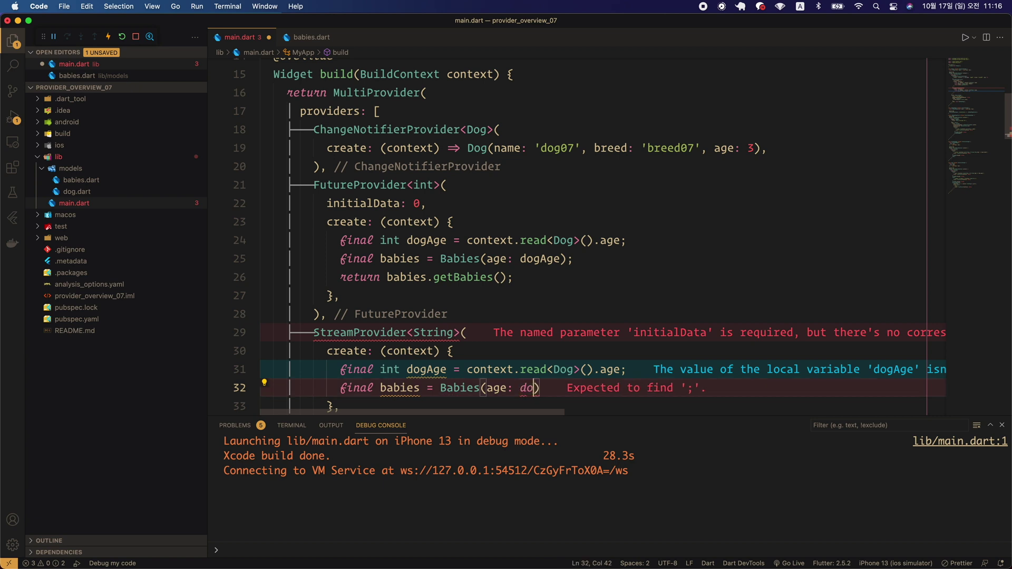
text(gAge )
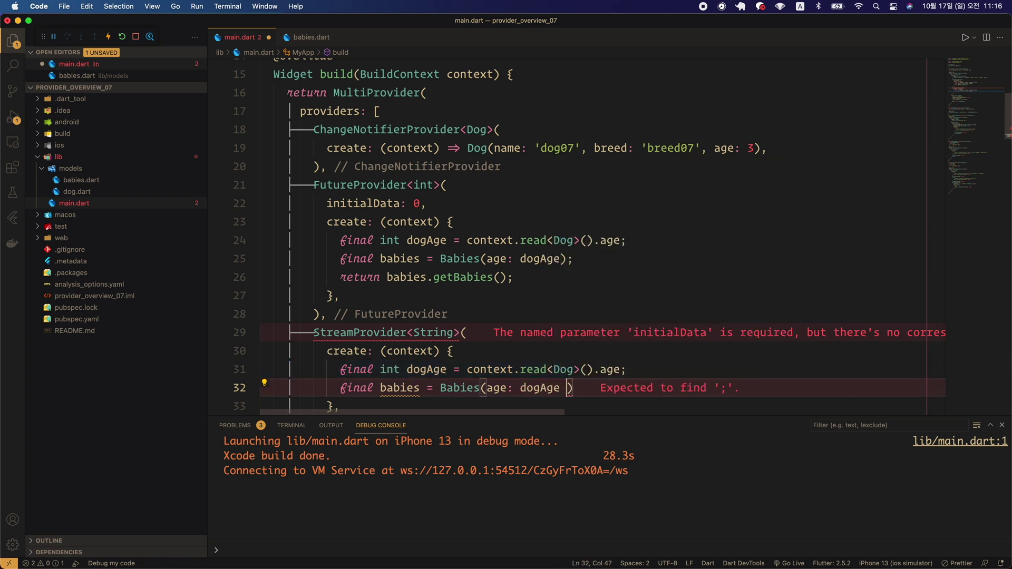
text(* 2))
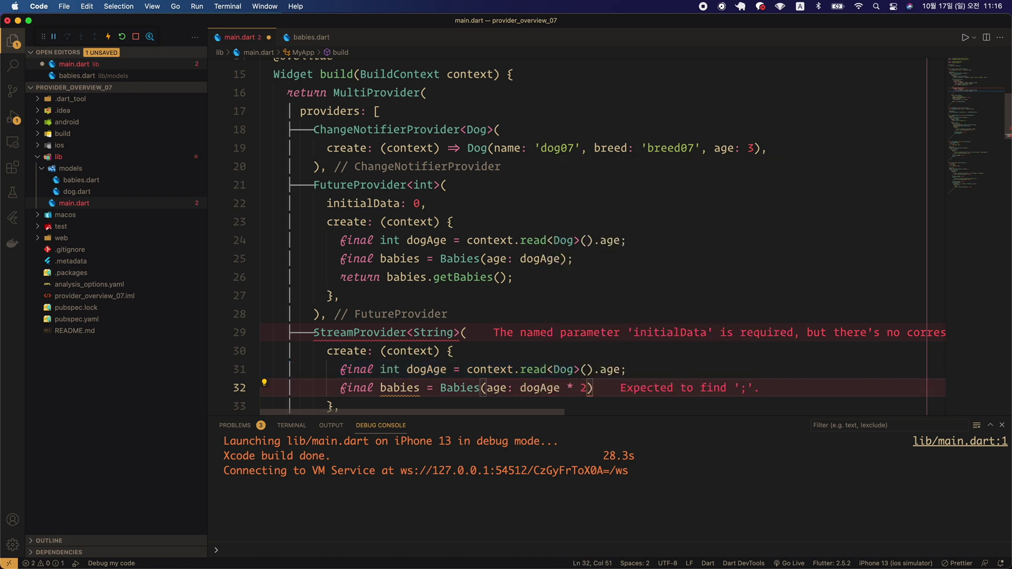
text(;)
key(Return)
text(return )
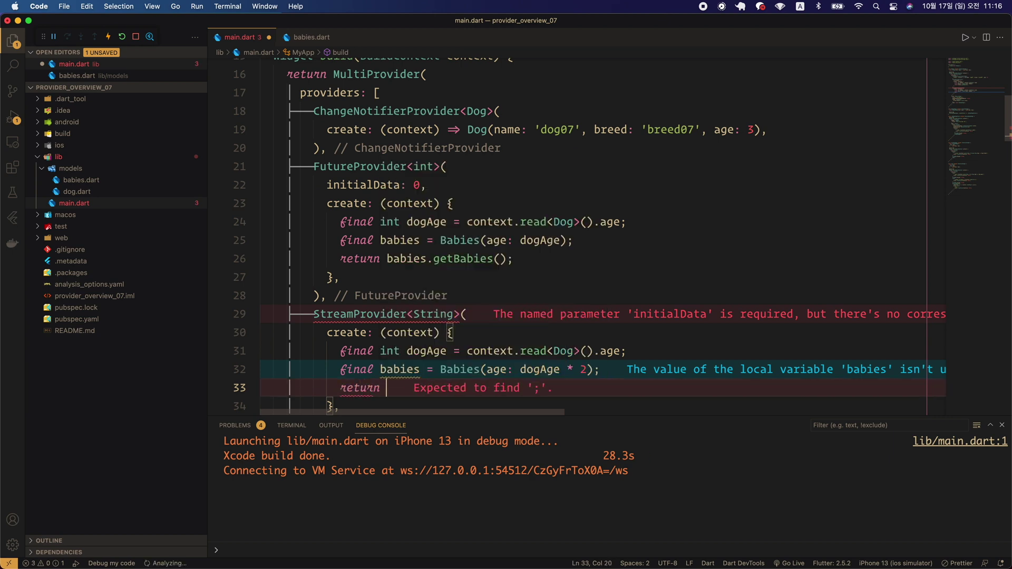
text(babies)
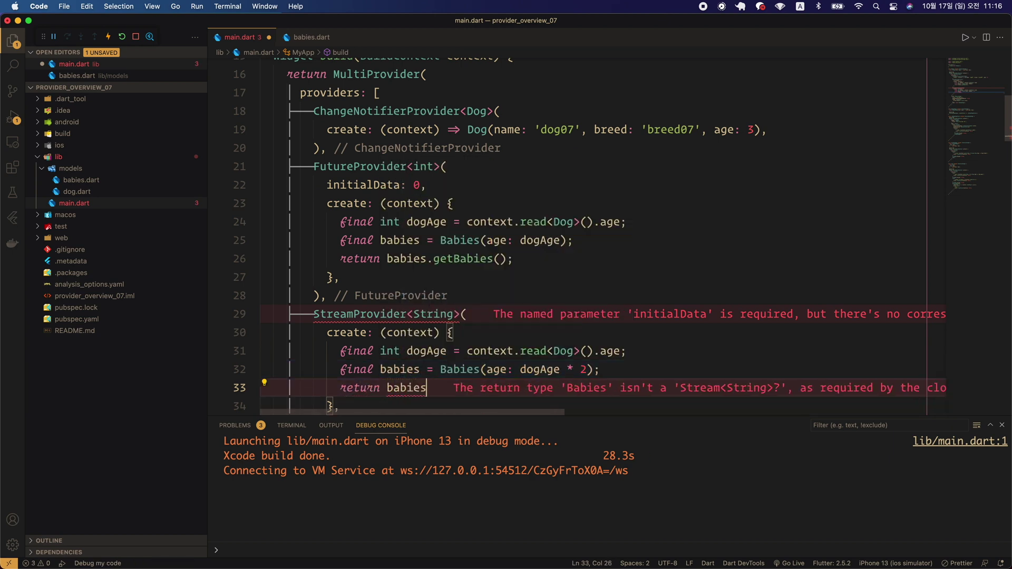
text(.bark())
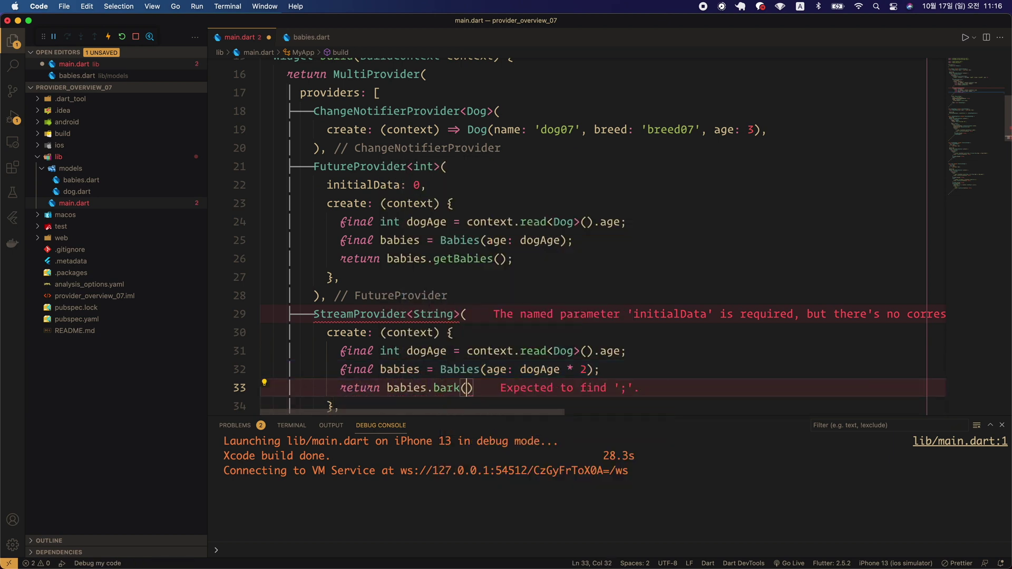
text(;)
scroll(554, 237, down, 2)
Finish the return babies.bark(); line and give the StreamProvider a 'Bark 0 time' initialData.
key(Up)
key(Up)
key(Up)
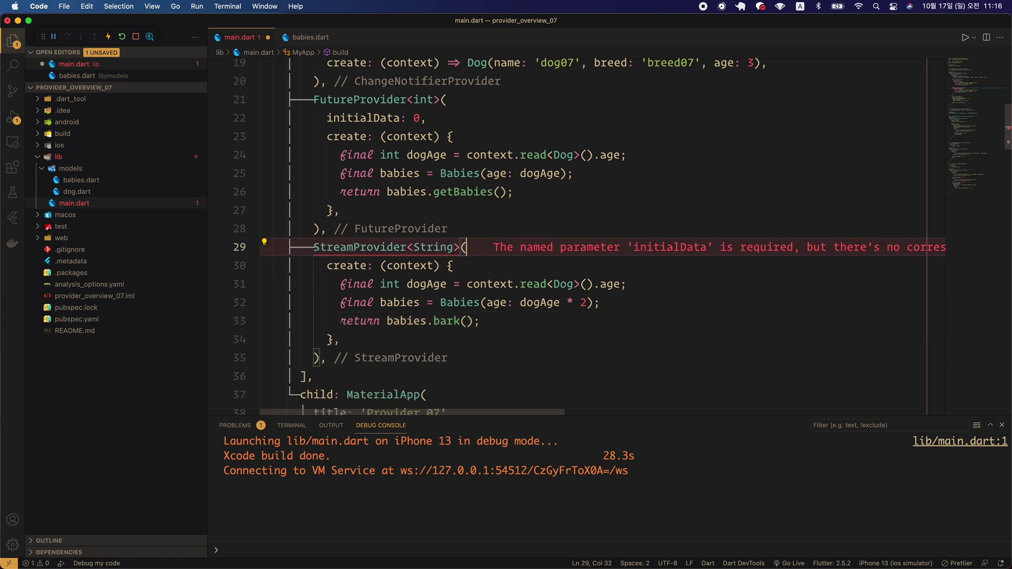
key(Return)
text(ini)
key(Return)
text('',)
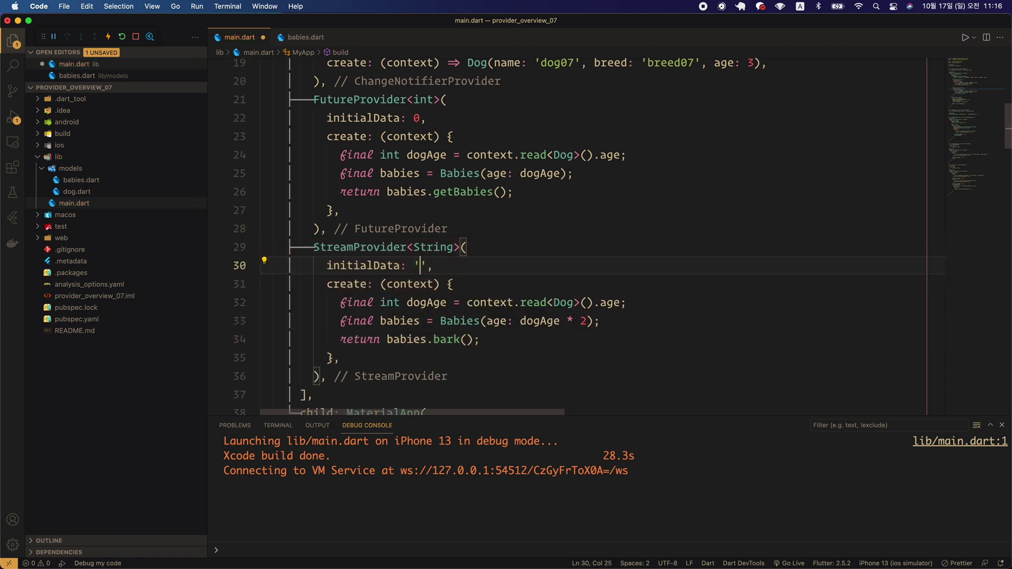
text(Bark 0 time)
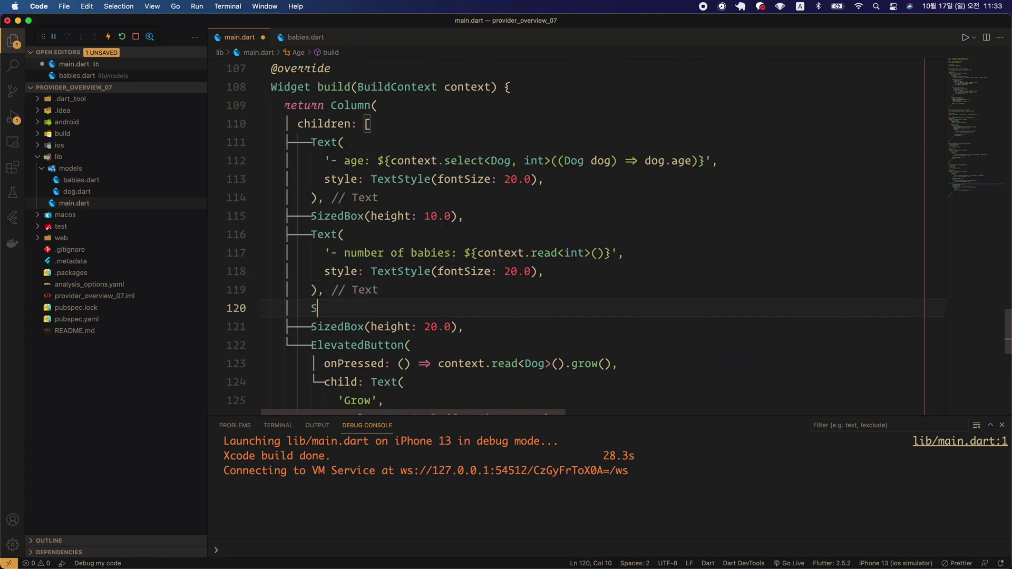
text(izedBox()
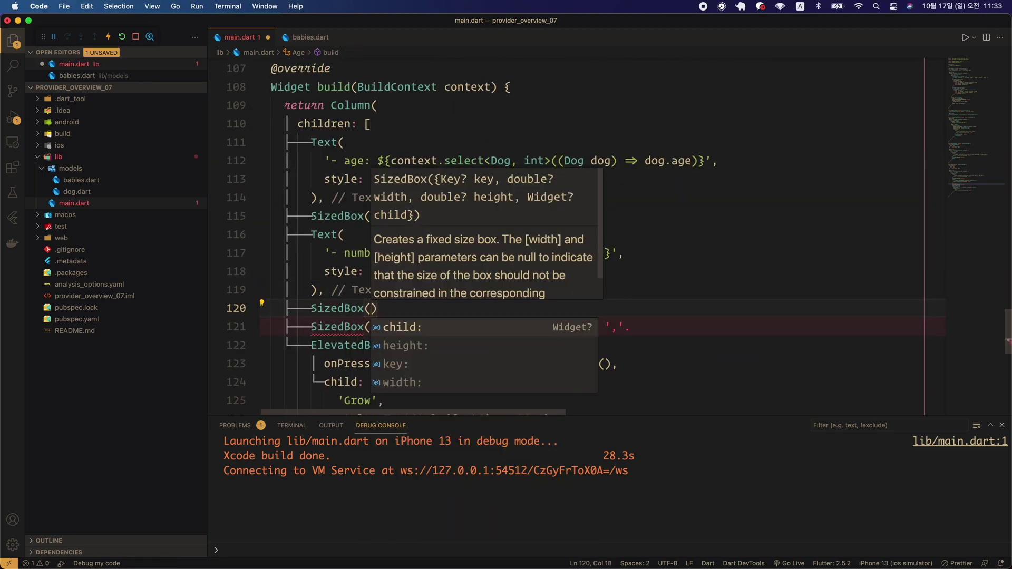
text(height: 10.)
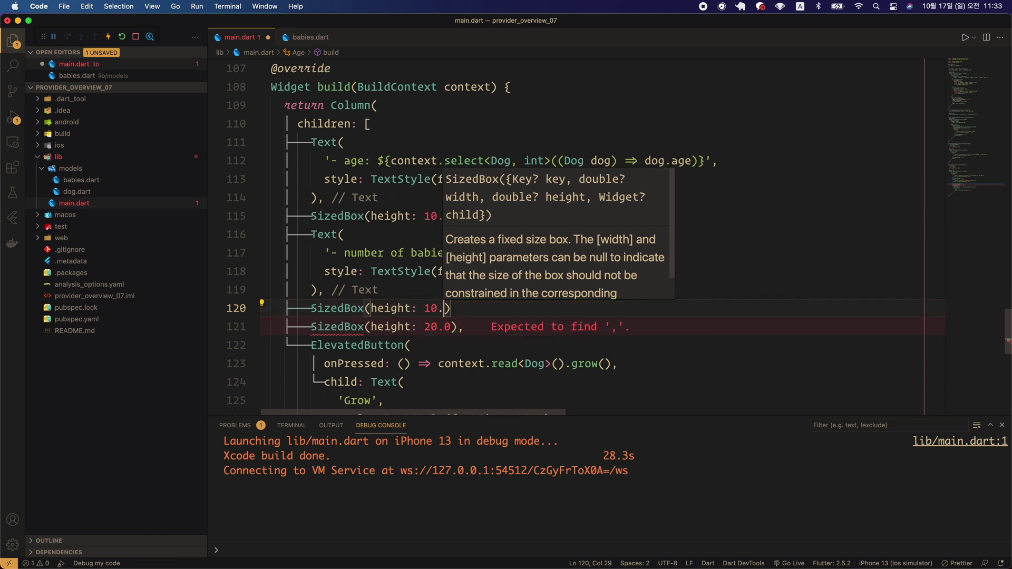
text(0),)
Add SizedBox(height: 10.0) and a fontSize 20 Text showing context.watch<String>() to Age, then save.
key(Return)
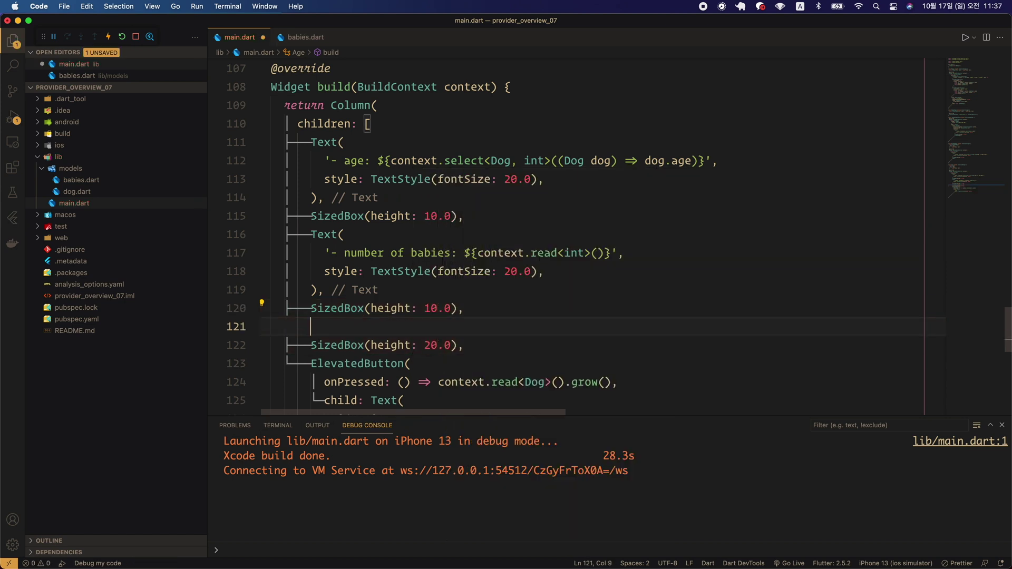
text(Text(')
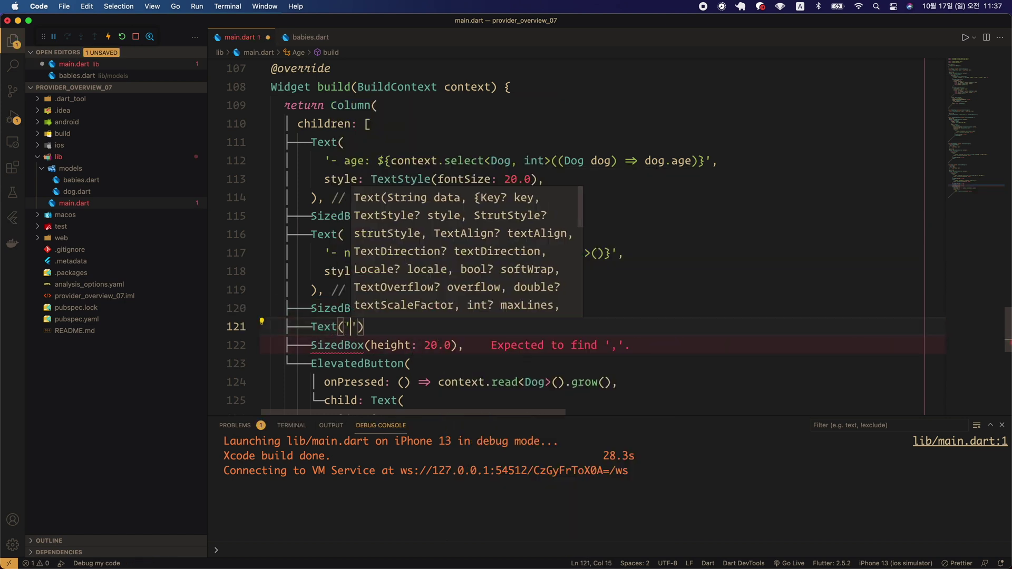
text(- ${contex)
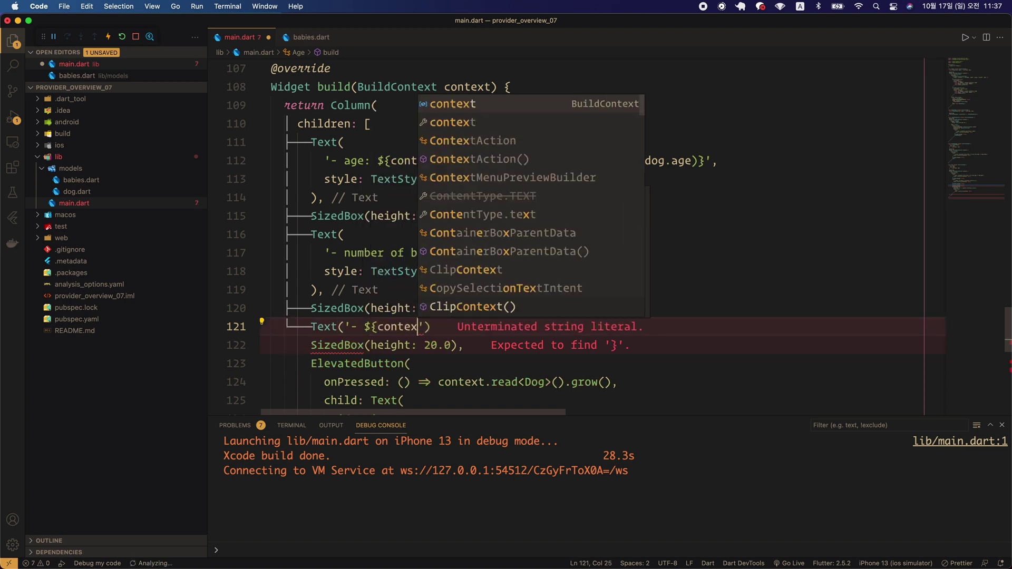
text(t.wat)
key(Return)
text(<()
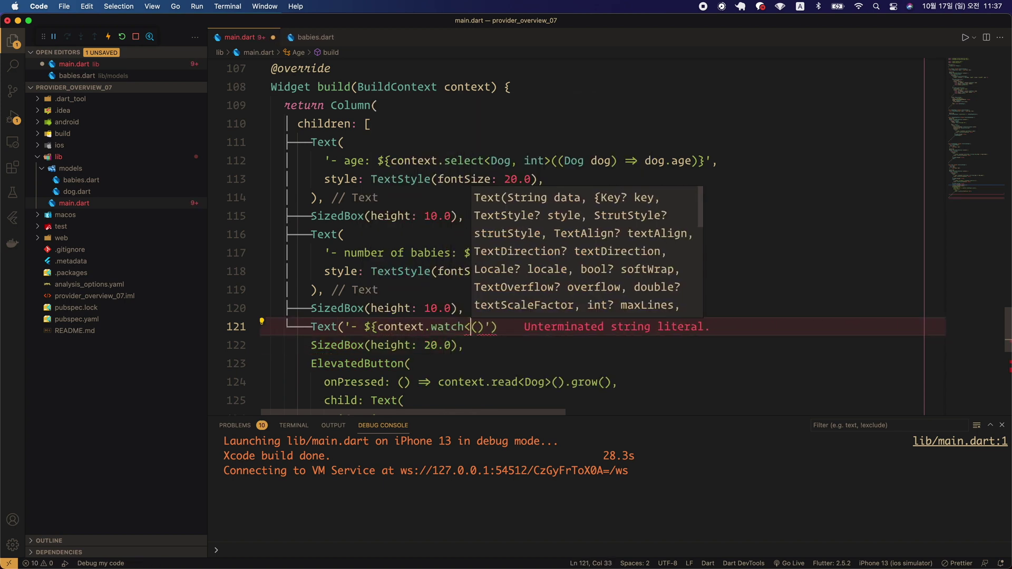
text(String>)
key(Right)
key(Right)
text(})
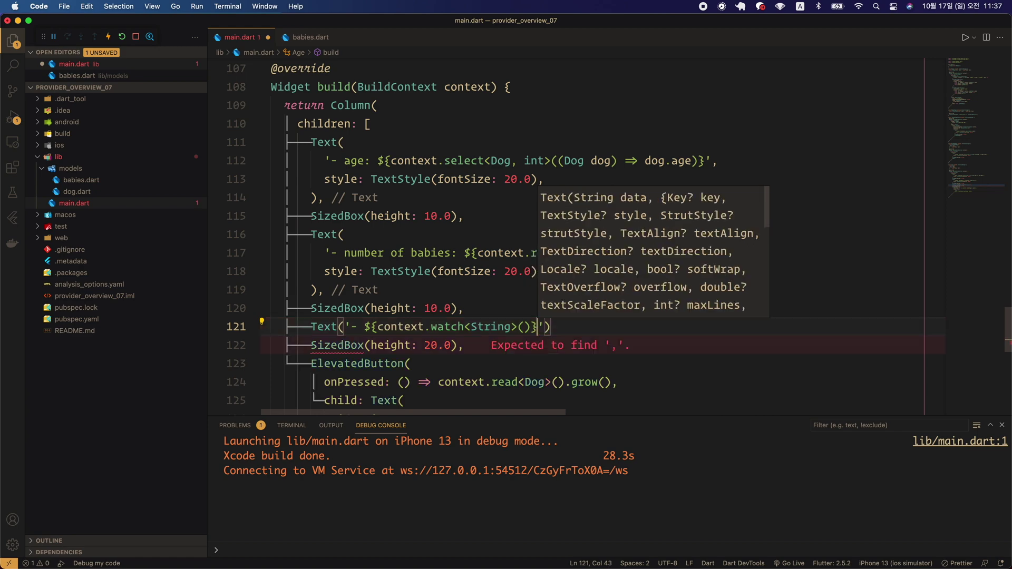
text(', sty)
key(Return)
text(Tex,)
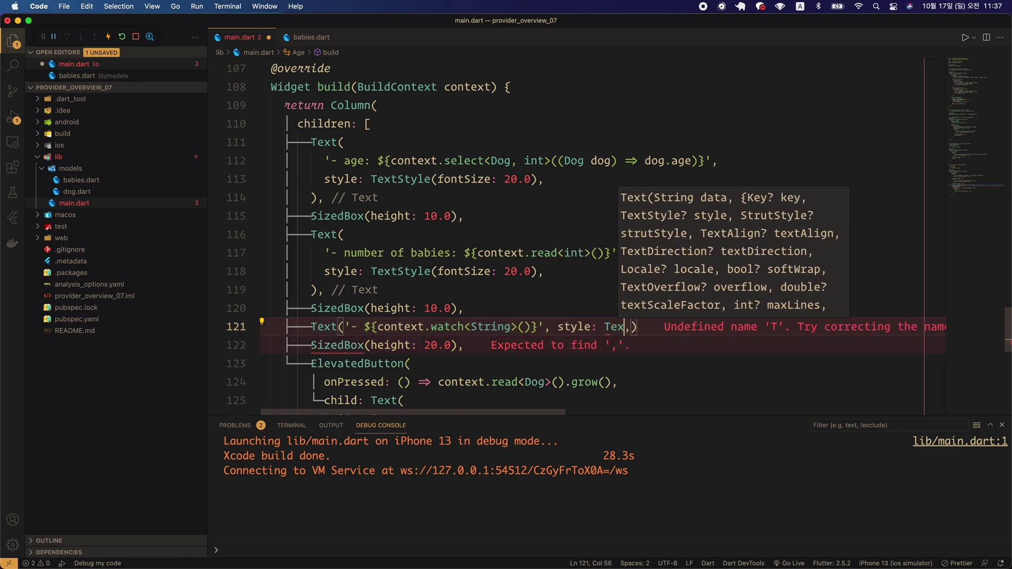
text(tSty)
key(Return)
text(fontS)
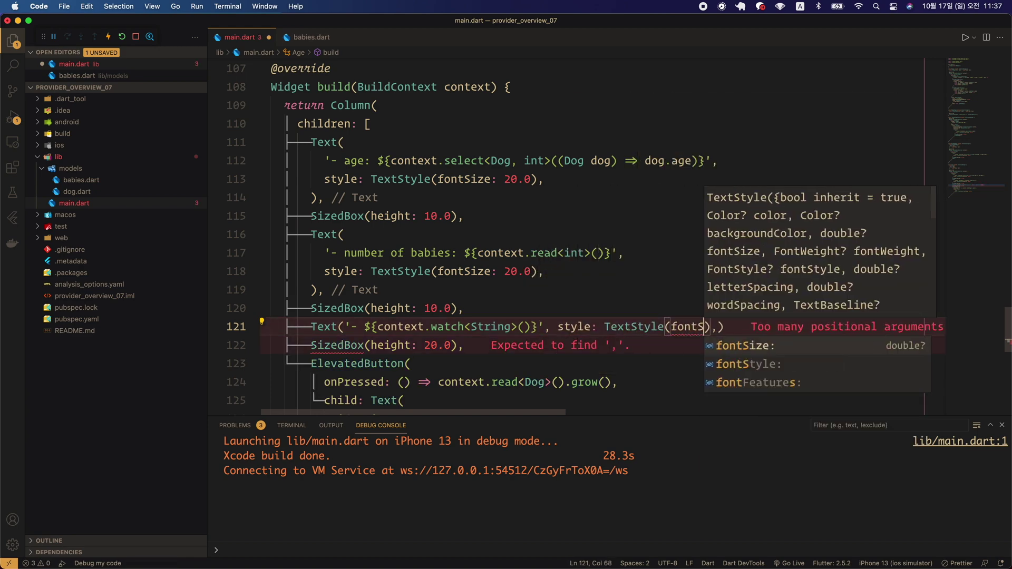
key(Return)
text(20.0)
key(Right)
key(Right)
key(Right)
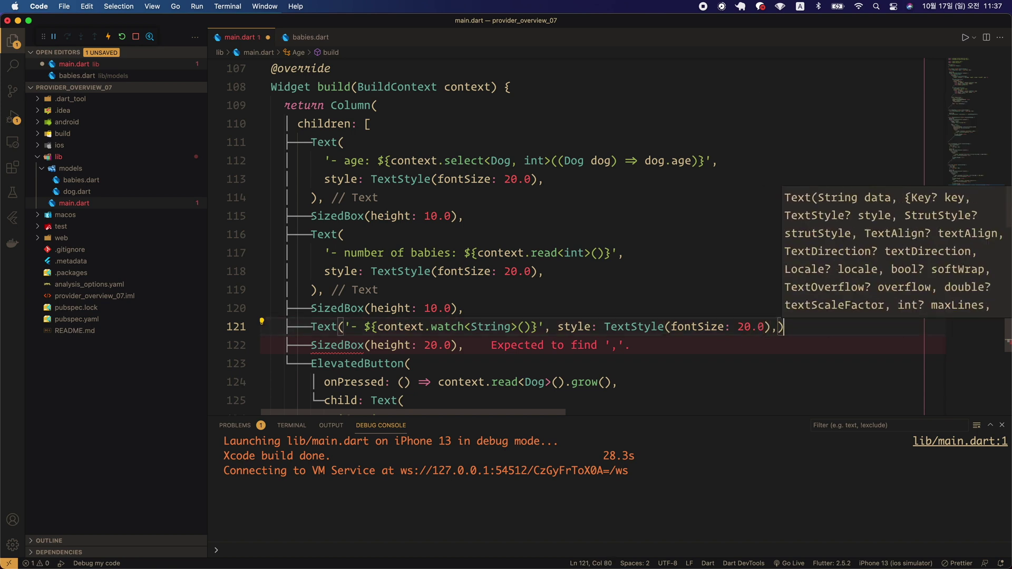
key(super+s)
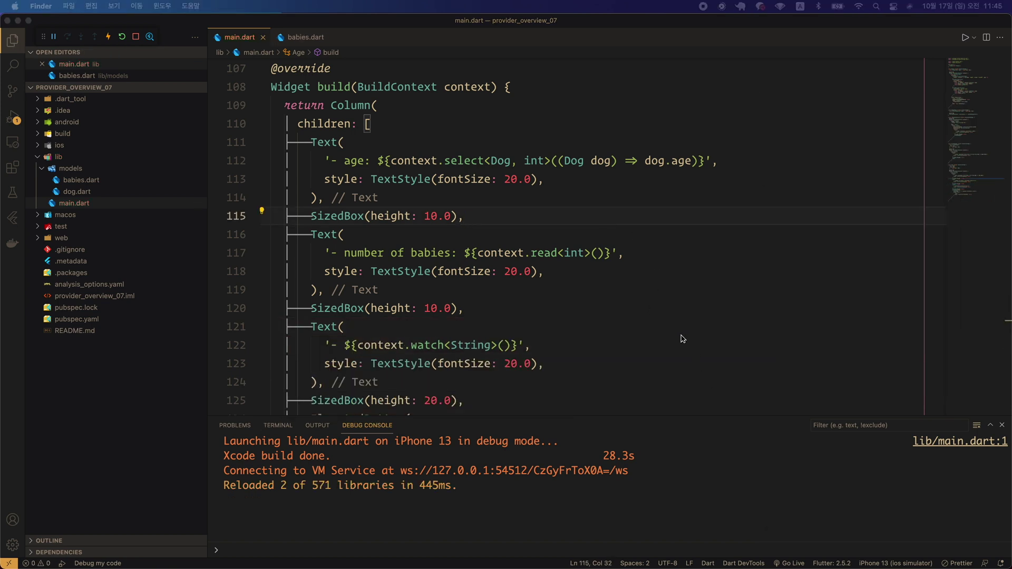
Hot restart the app and watch the bark line count up to 'Bark 5 times'.
click(121, 37)
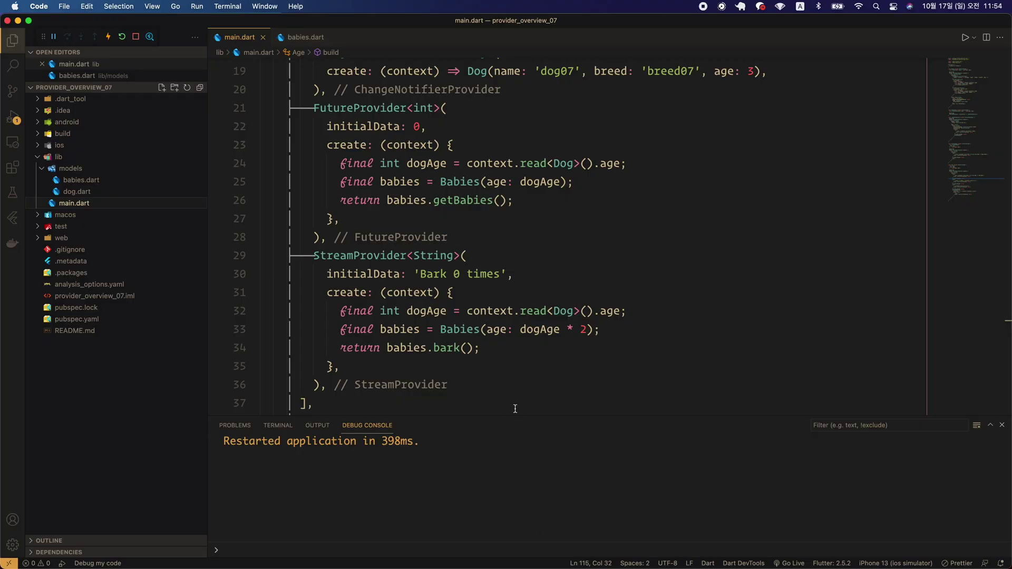
Change the dog age lookup from read to watch and hot restart, triggering the InheritedWidget exception.
double_click(537, 311)
text(w)
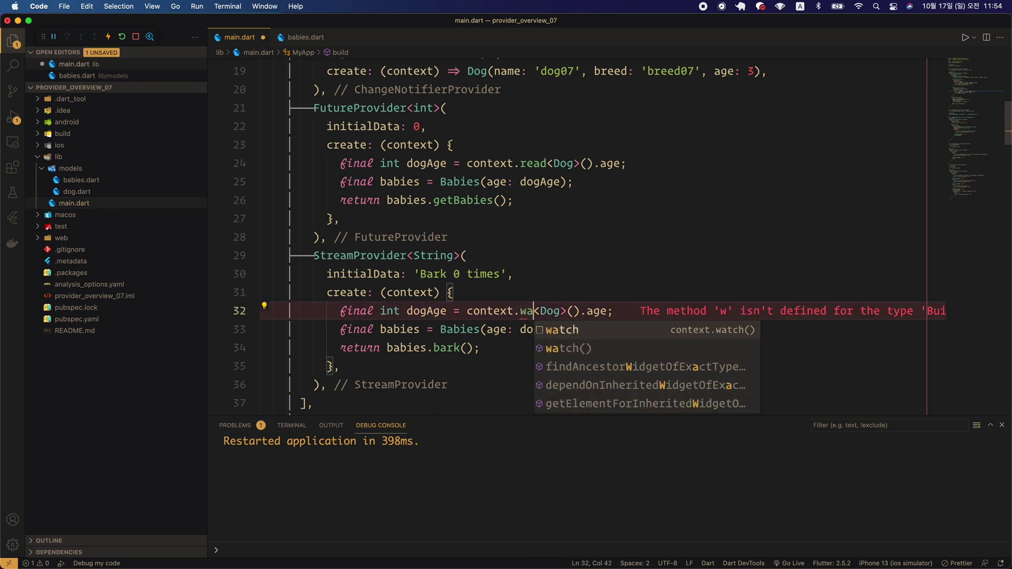
text(tch)
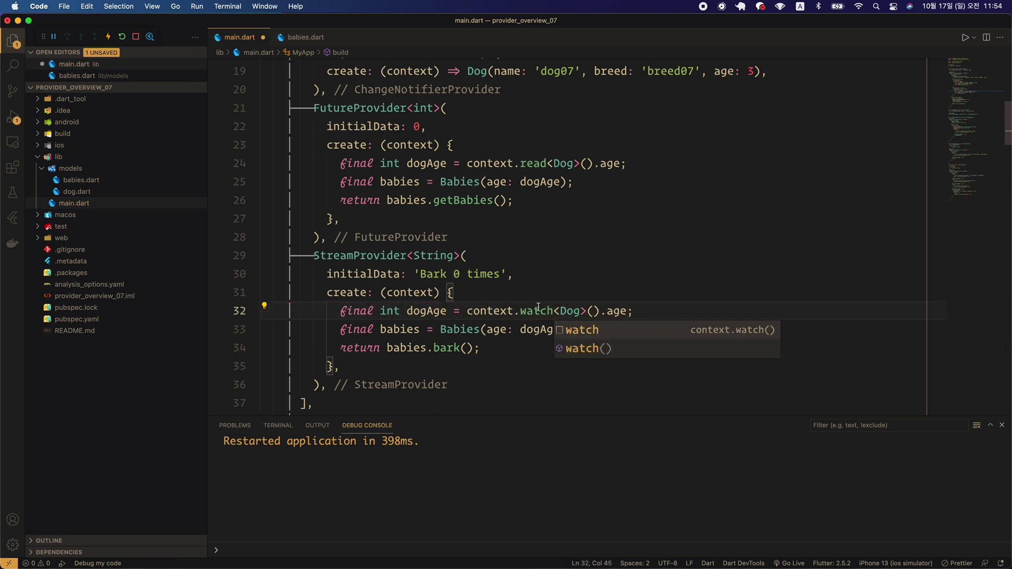
click(583, 255)
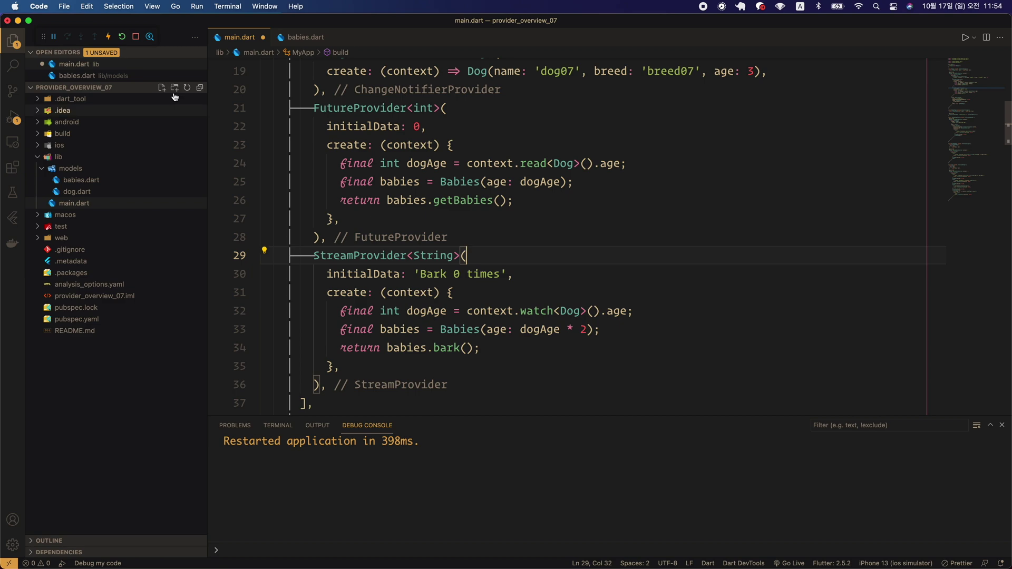
click(127, 39)
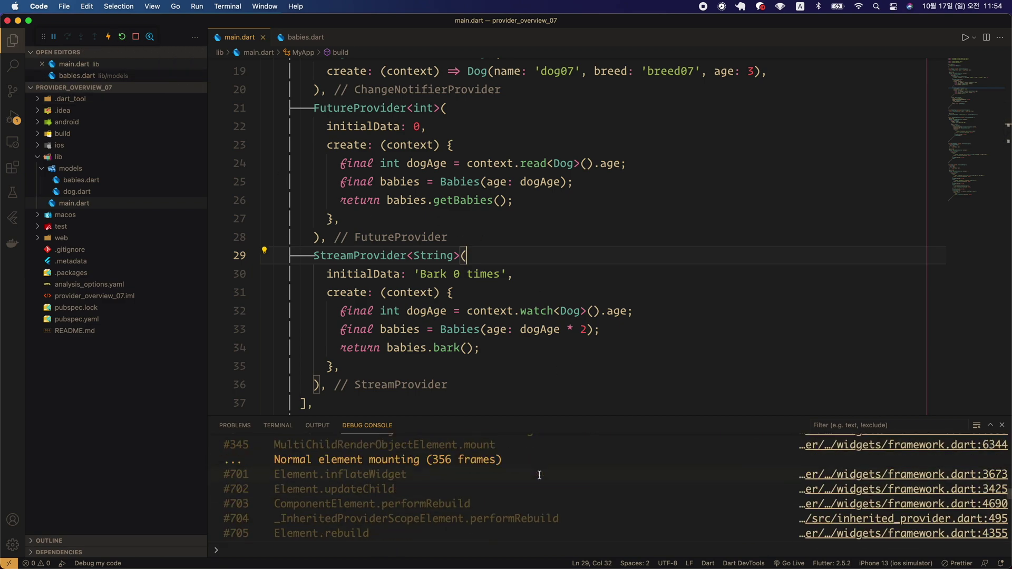
scroll(539, 475, up, 10)
scroll(538, 475, up, 5)
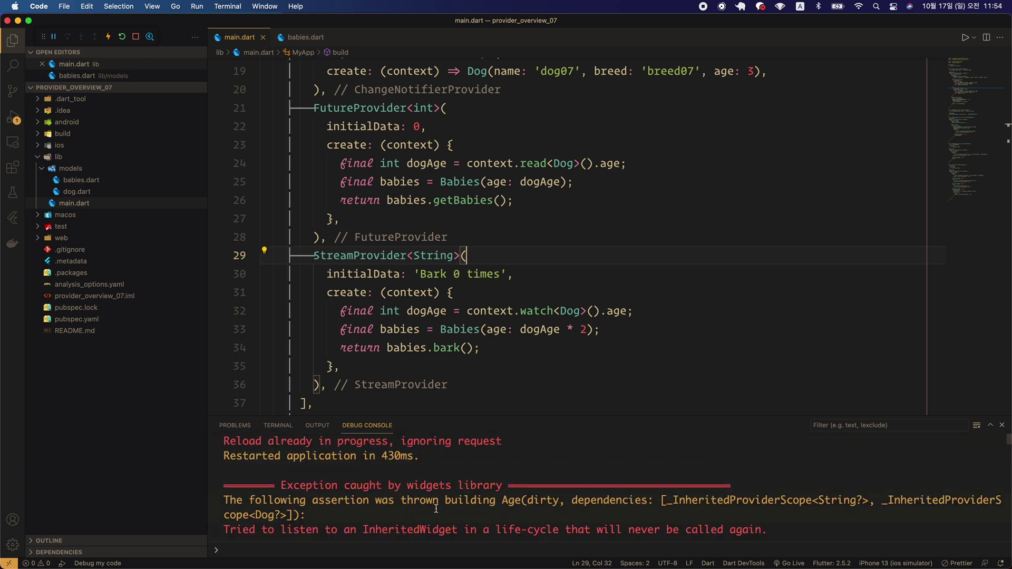
scroll(435, 508, down, 2)
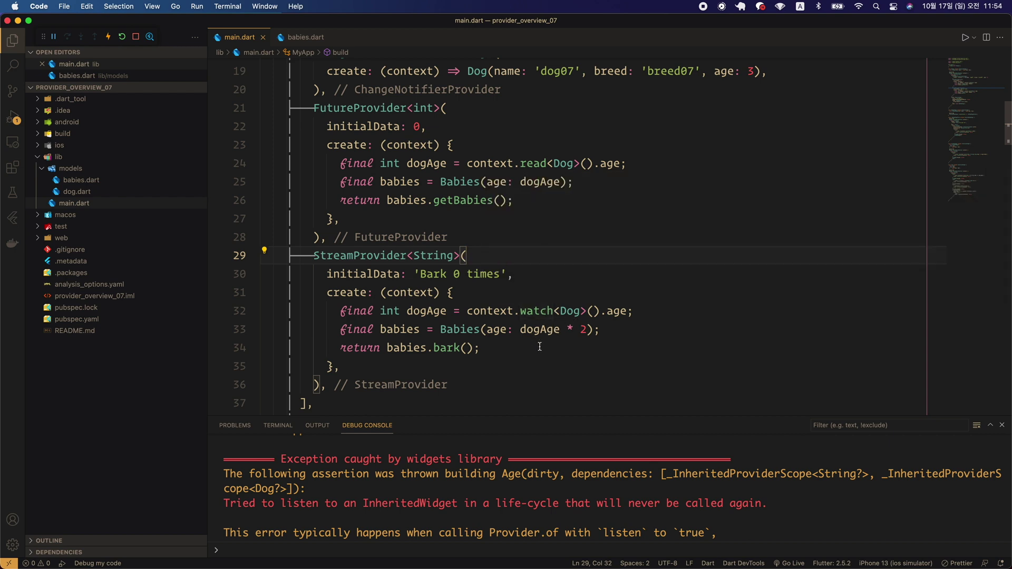
Switch the bark Text to context.read<String>() and save, then begin changing it back to watch.
click(539, 346)
scroll(542, 317, down, 20)
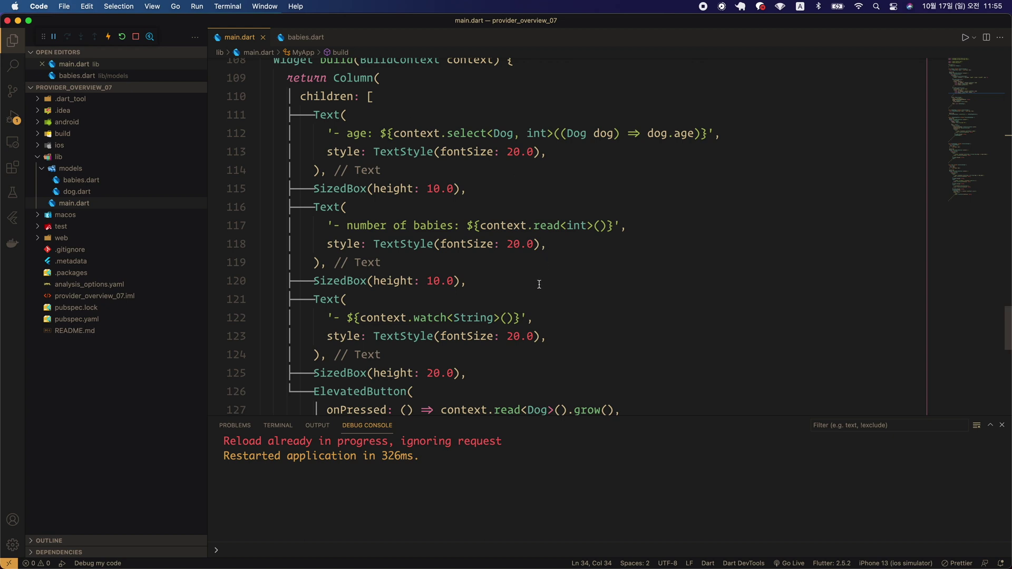
double_click(436, 317)
text(read)
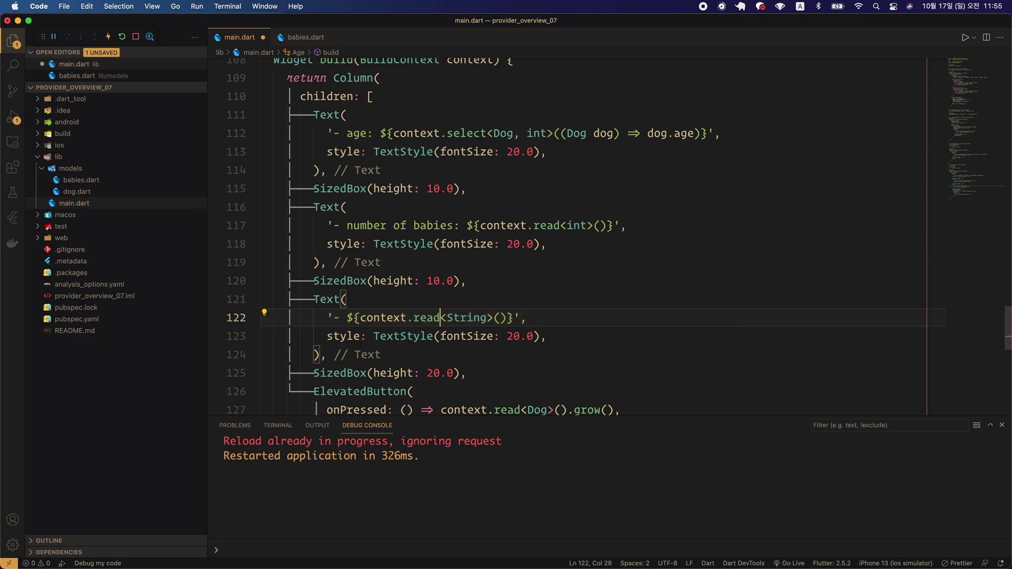
key(super+s)
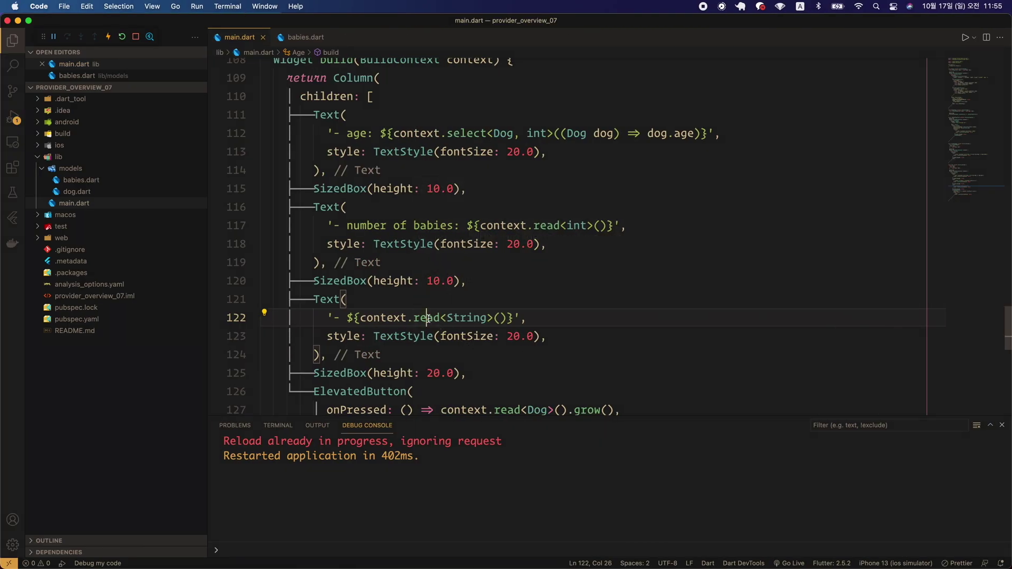
double_click(426, 317)
text(watch)
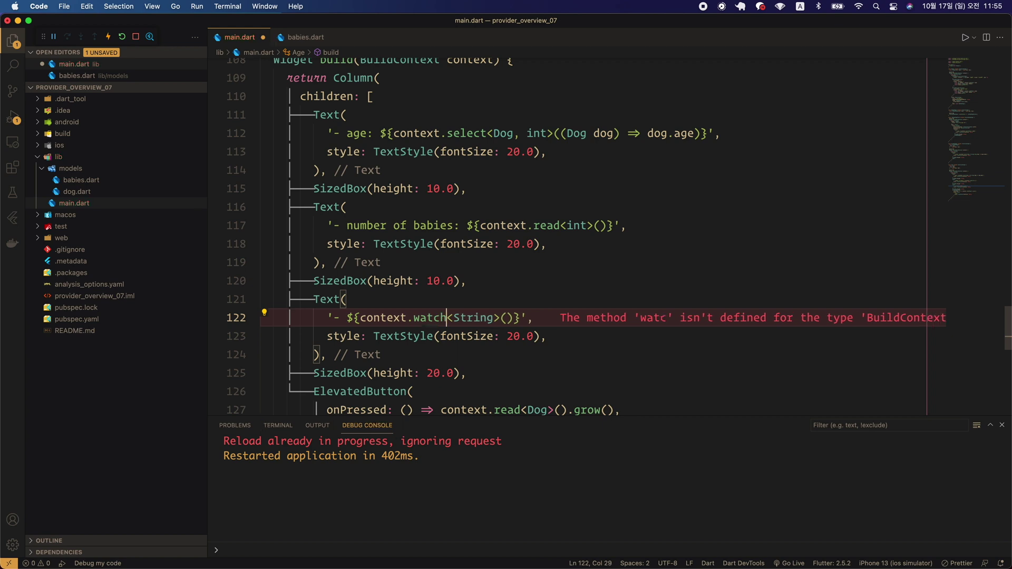